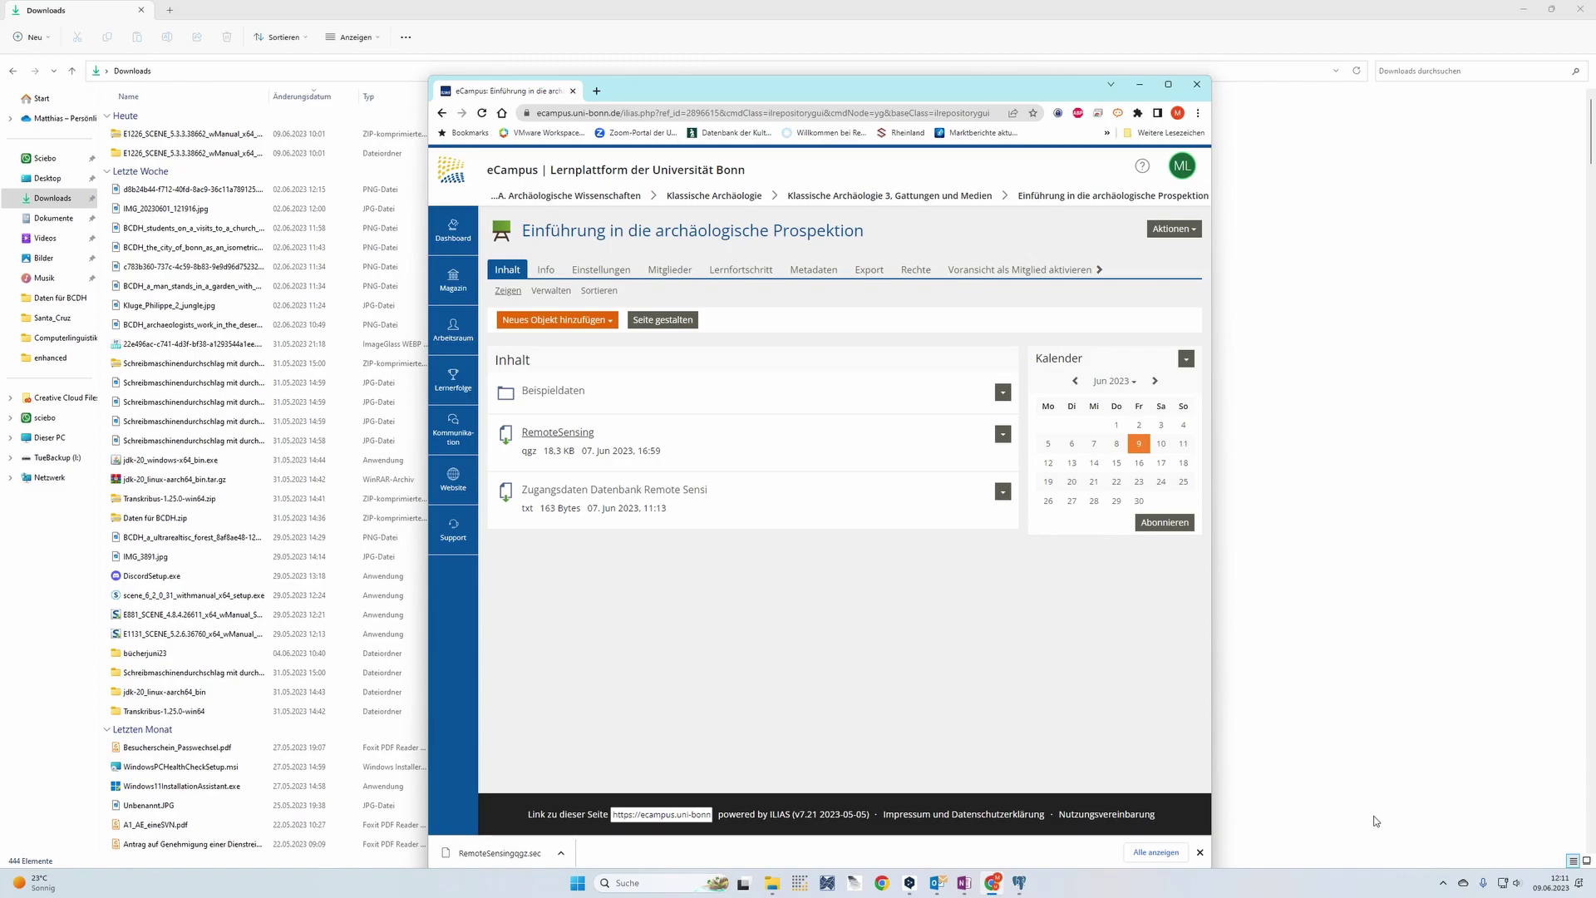
Save the RemoteSensing course file, correcting its name to RemoteSensing.qgz
{"action": "left_click", "coordinate": [582, 432]}
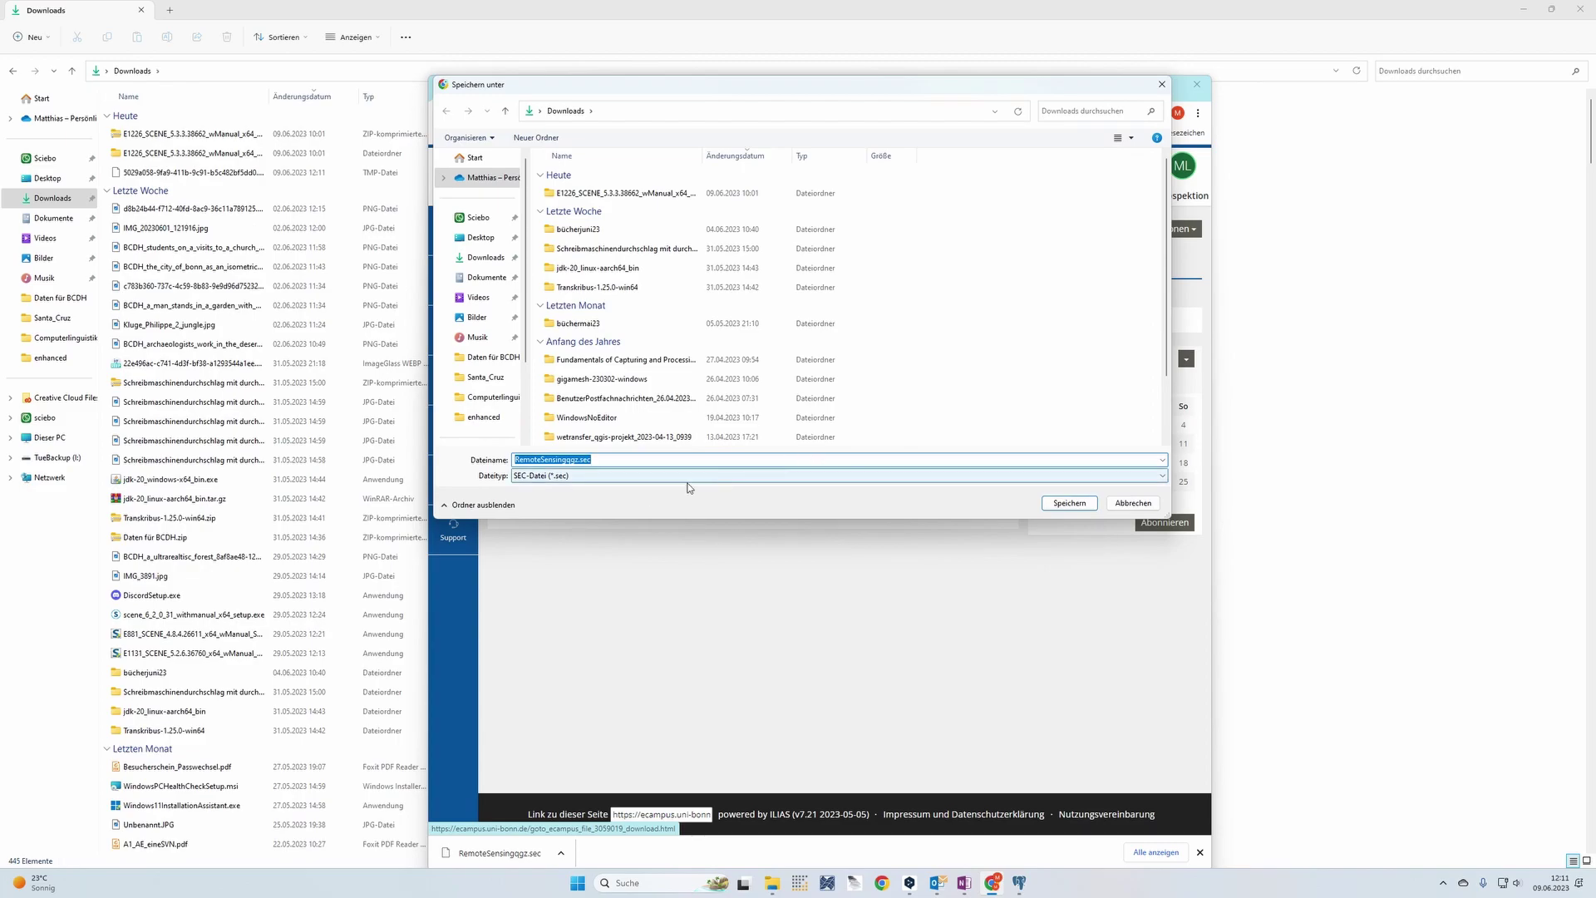
{"action": "left_click", "coordinate": [588, 476]}
{"action": "left_click", "coordinate": [589, 486]}
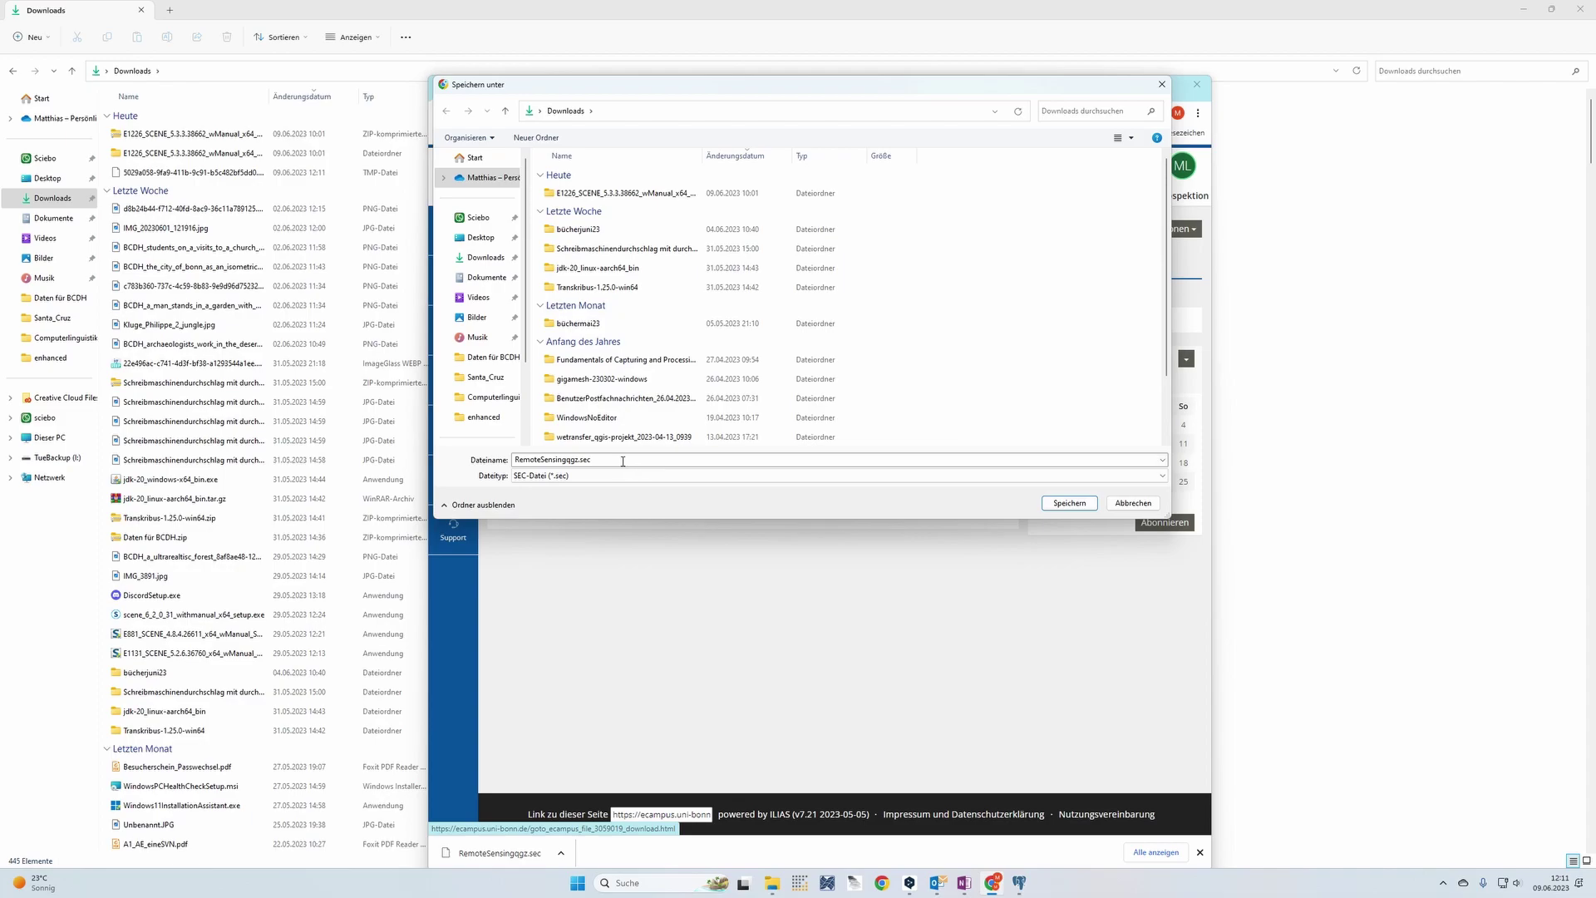
{"action": "left_click", "coordinate": [623, 460]}
{"action": "left_click", "coordinate": [645, 467]}
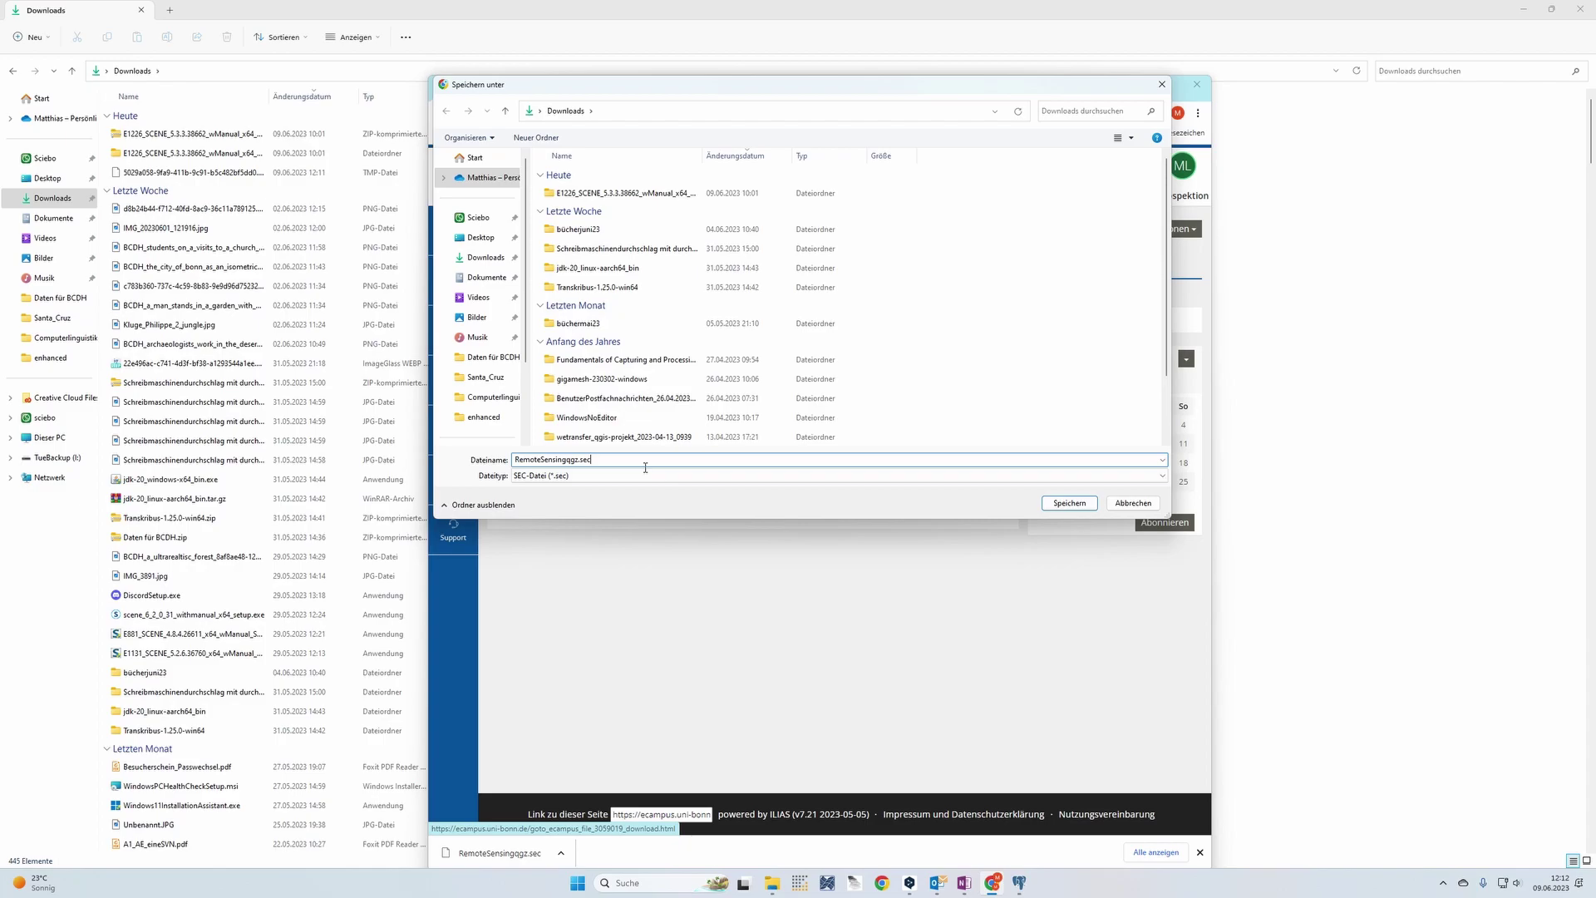
{"action": "key", "text": "BackSpace"}
{"action": "key", "text": "BackSpace"}
{"action": "key", "text": "BackSpace"}
{"action": "left_click", "coordinate": [569, 459]}
{"action": "type", "text": "."}
{"action": "left_click", "coordinate": [1068, 505]}
{"action": "left_click", "coordinate": [1070, 505]}
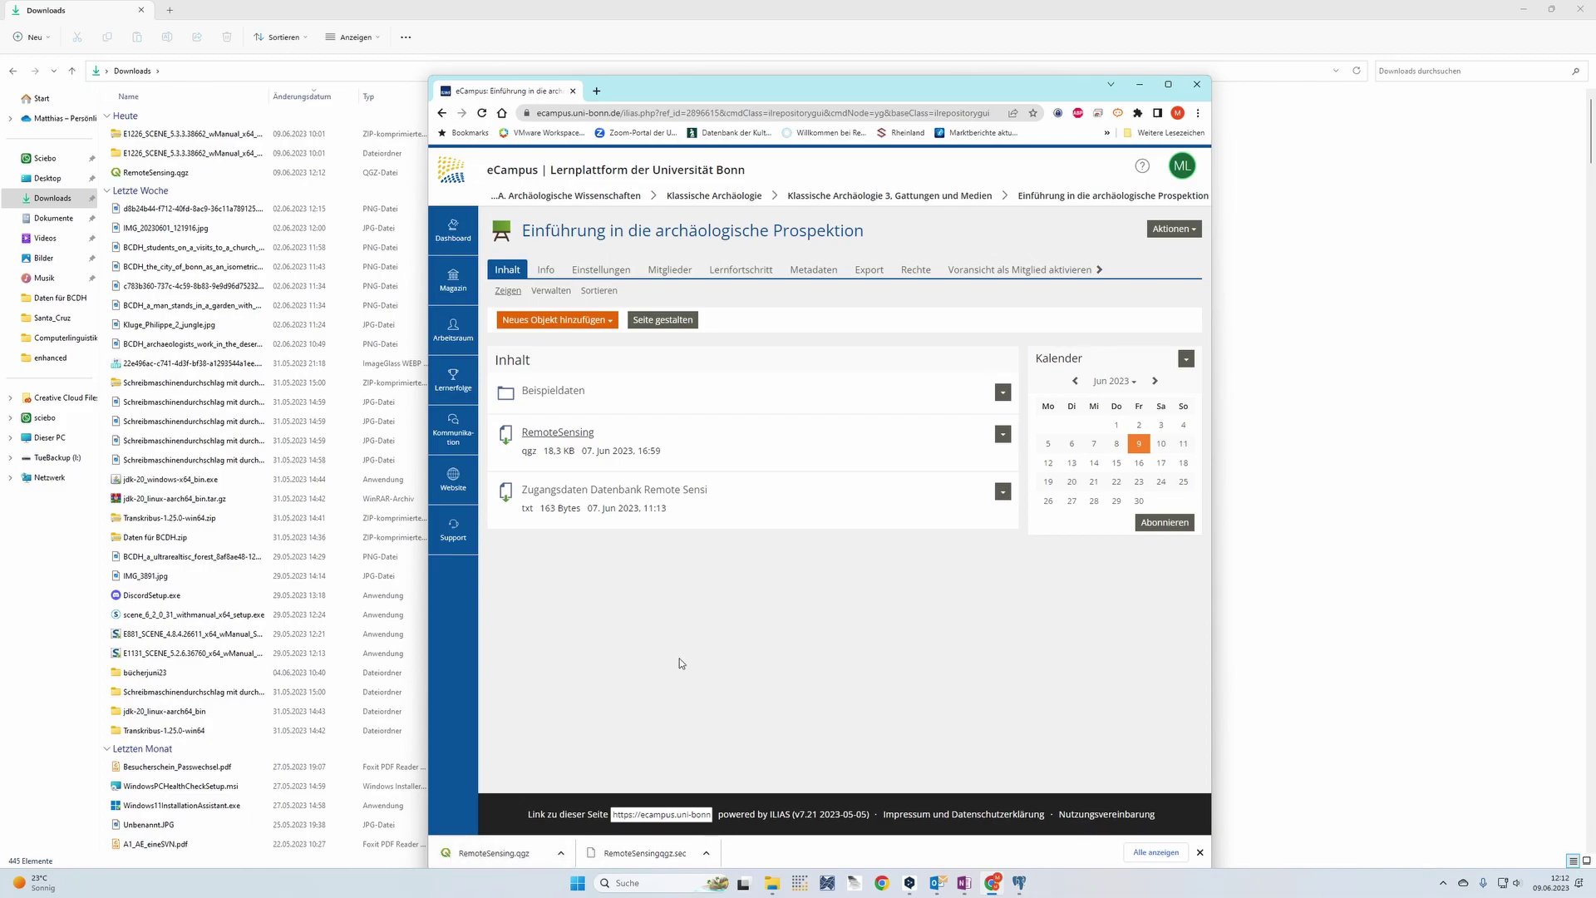
Save the 'Zugangsdaten Datenbank Remote Sensing' text file to Downloads
{"action": "left_click", "coordinate": [674, 497]}
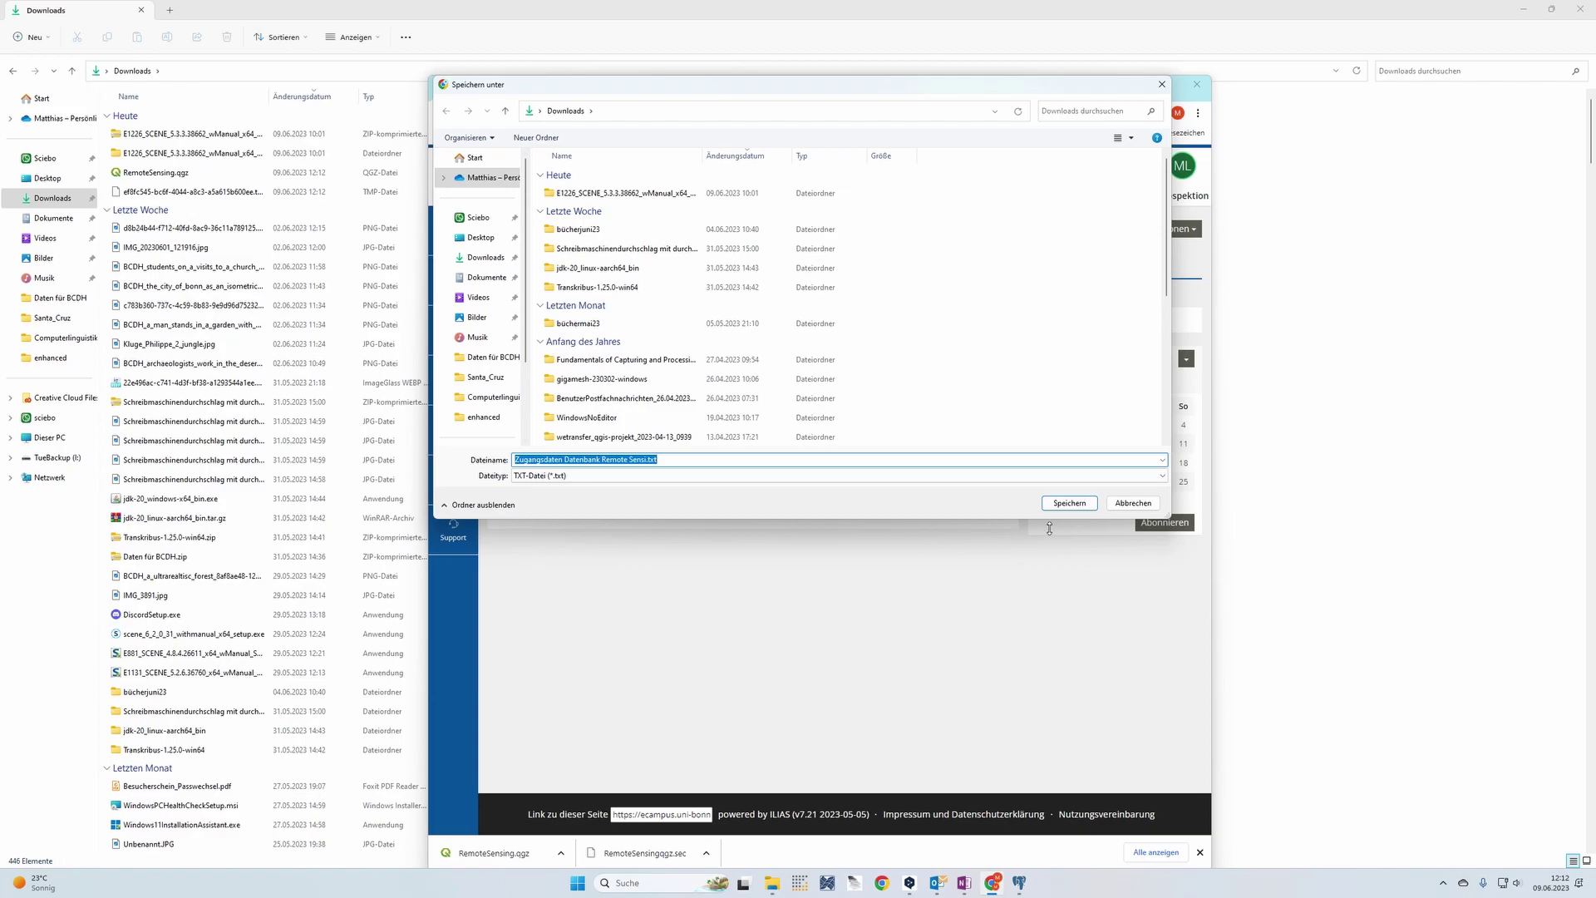
{"action": "left_click", "coordinate": [1067, 507]}
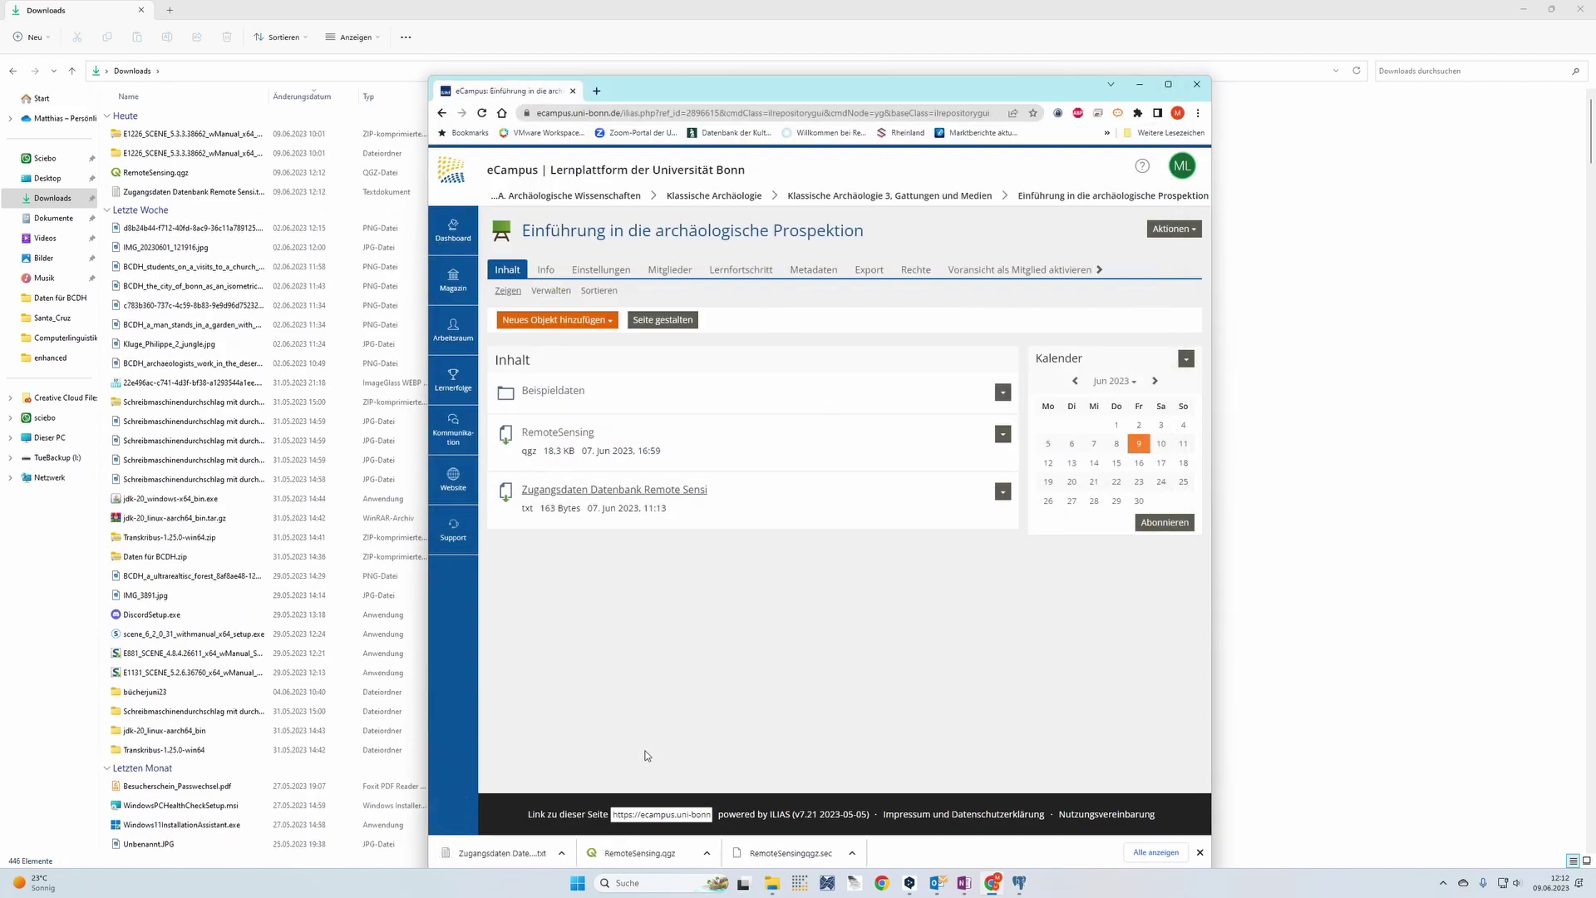
Open the credentials file in Notepad and select the database username and password lines
{"action": "left_click", "coordinate": [513, 855]}
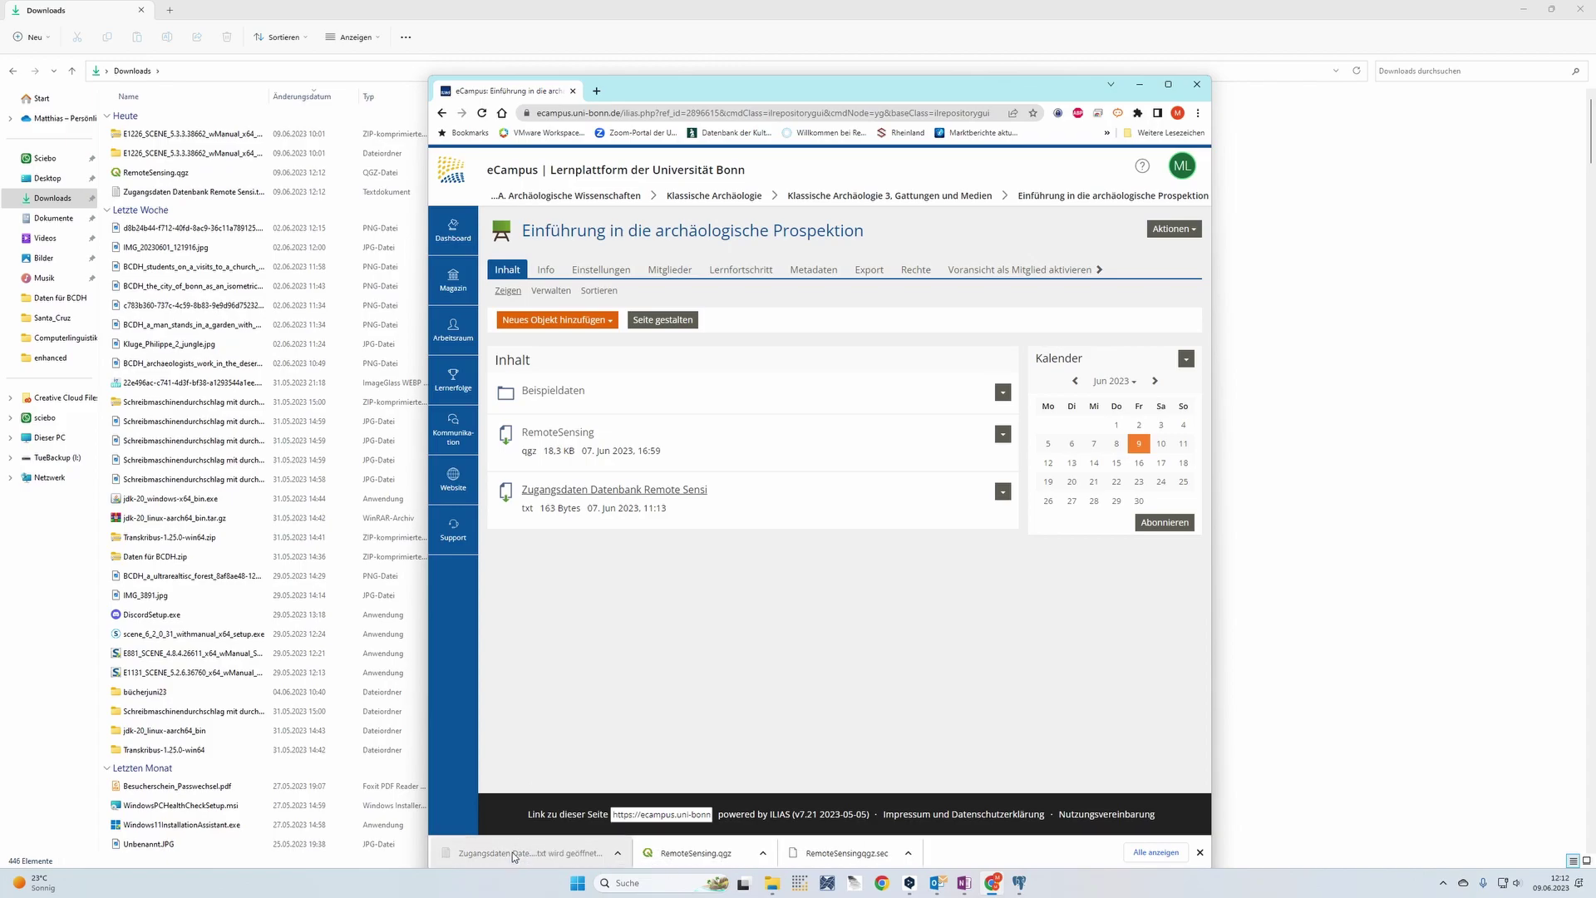
{"action": "left_click_drag", "start_coordinate": [429, 130], "coordinate": [759, 180]}
{"action": "left_click", "coordinate": [530, 327]}
{"action": "left_click_drag", "start_coordinate": [532, 317], "coordinate": [526, 317]}
{"action": "double_click", "coordinate": [526, 317]}
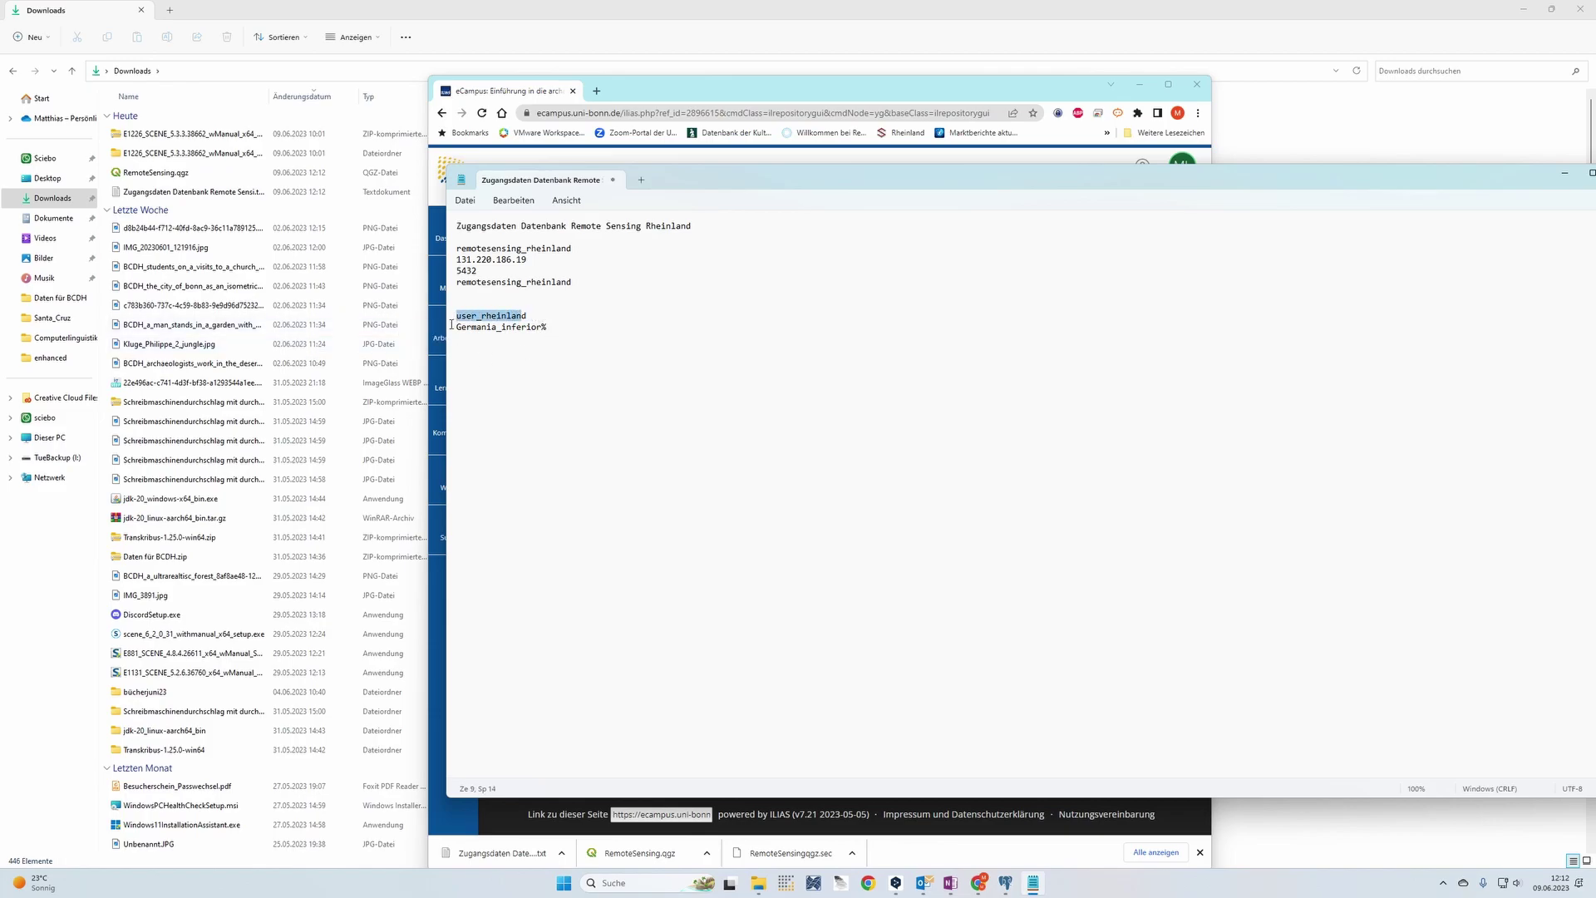
{"action": "triple_click", "coordinate": [546, 328]}
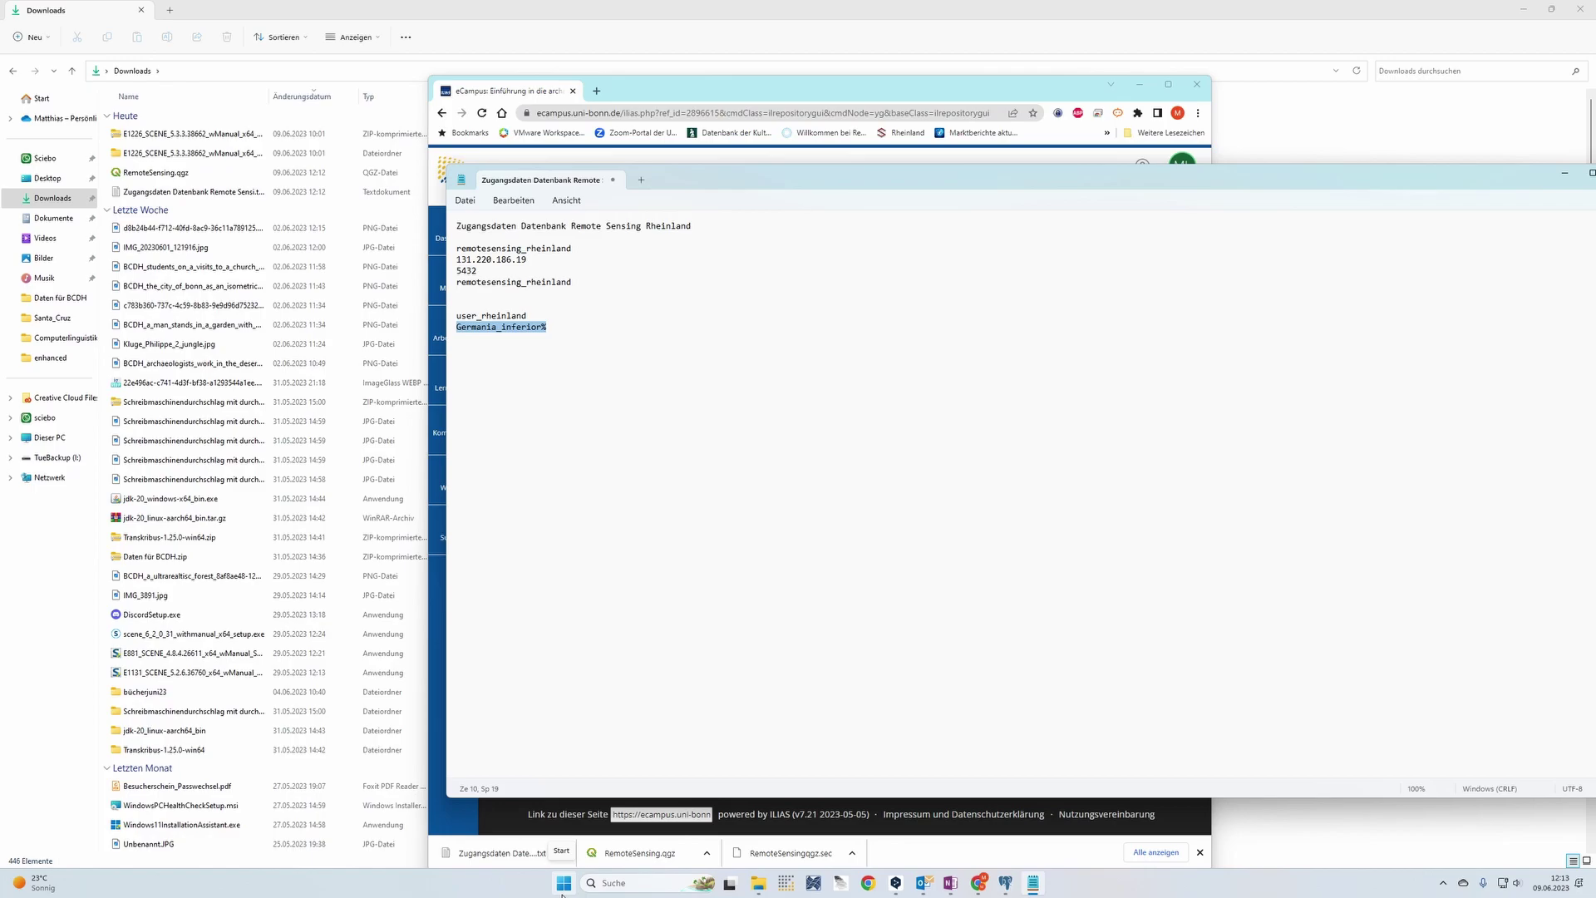
{"action": "left_click", "coordinate": [563, 883]}
Launch Cisco AnyConnect, disconnect, and reconnect to unibn-vpn with the VPN password
{"action": "type", "text": "cisco"}
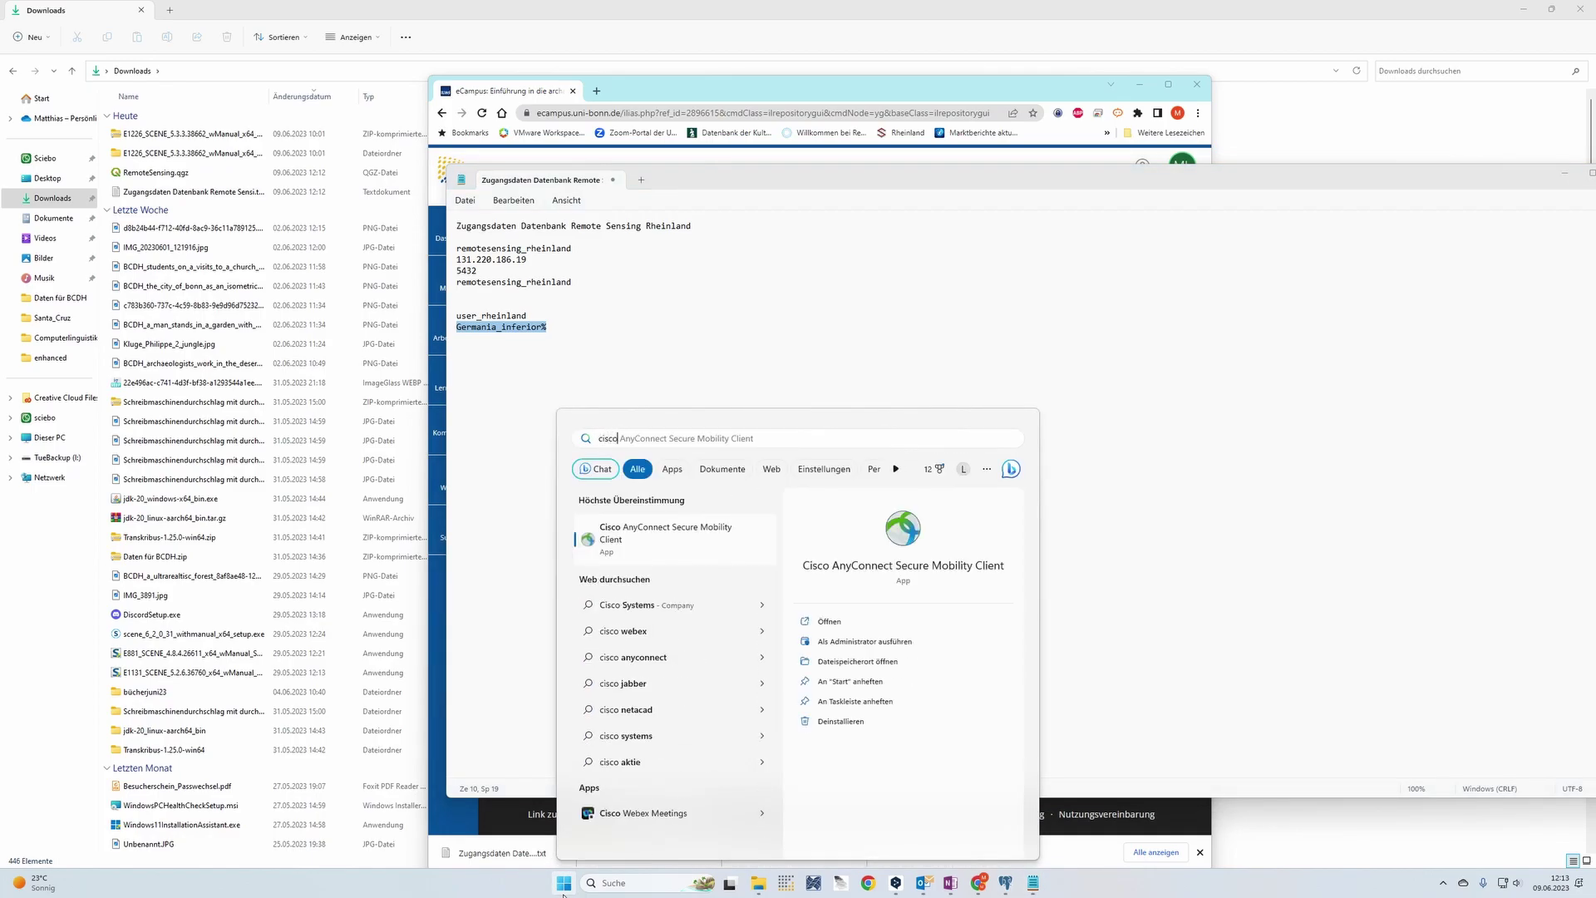
{"action": "left_click", "coordinate": [675, 554]}
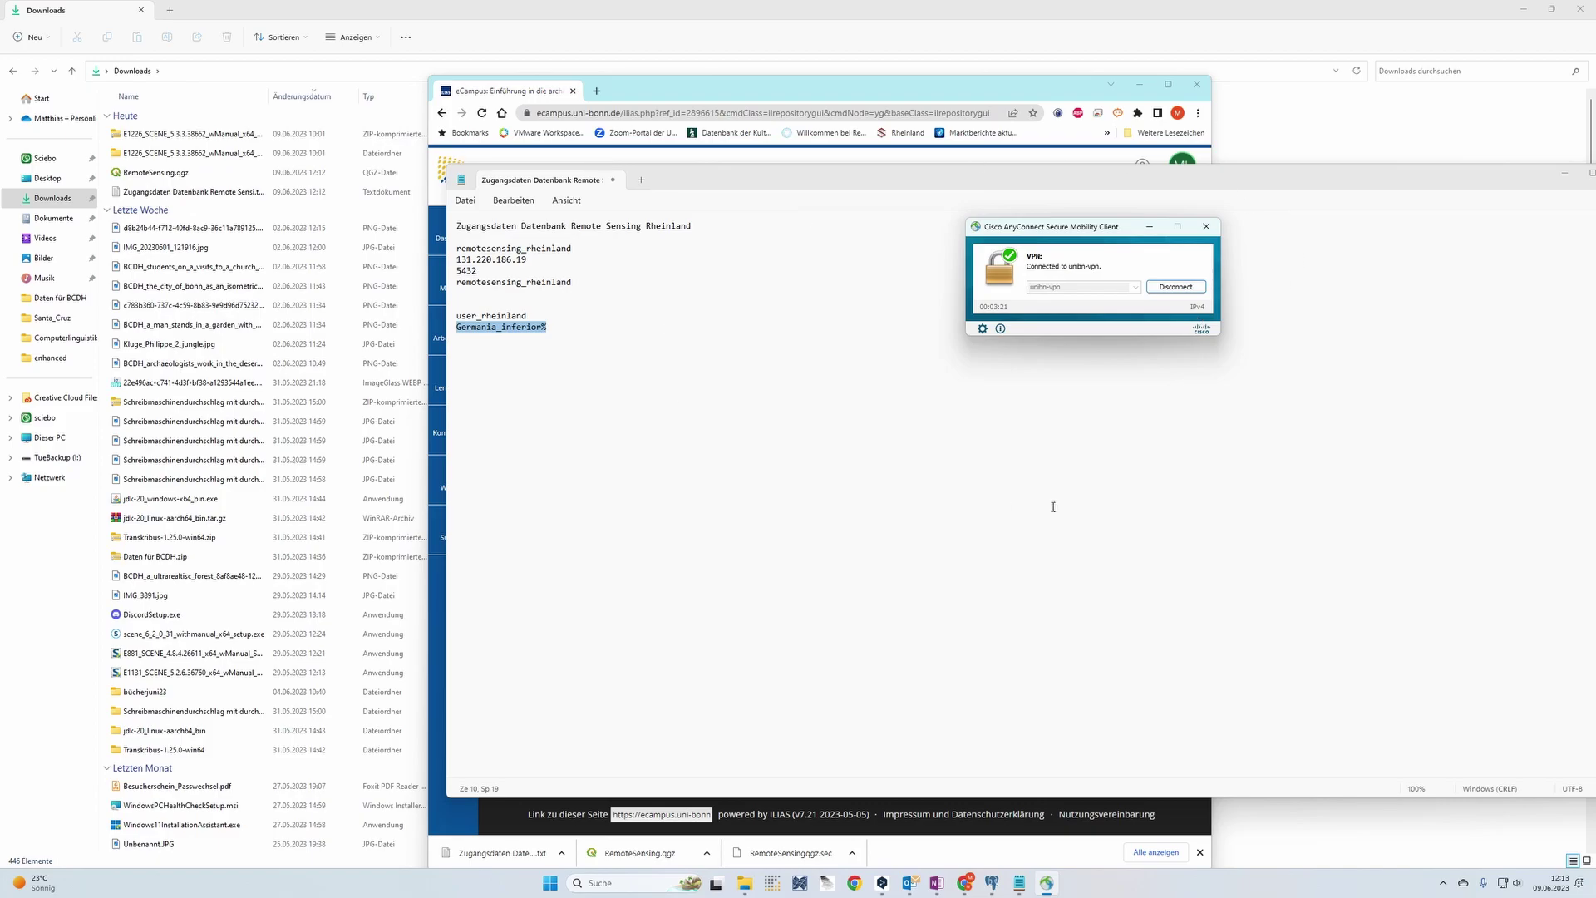
{"action": "left_click", "coordinate": [1181, 287]}
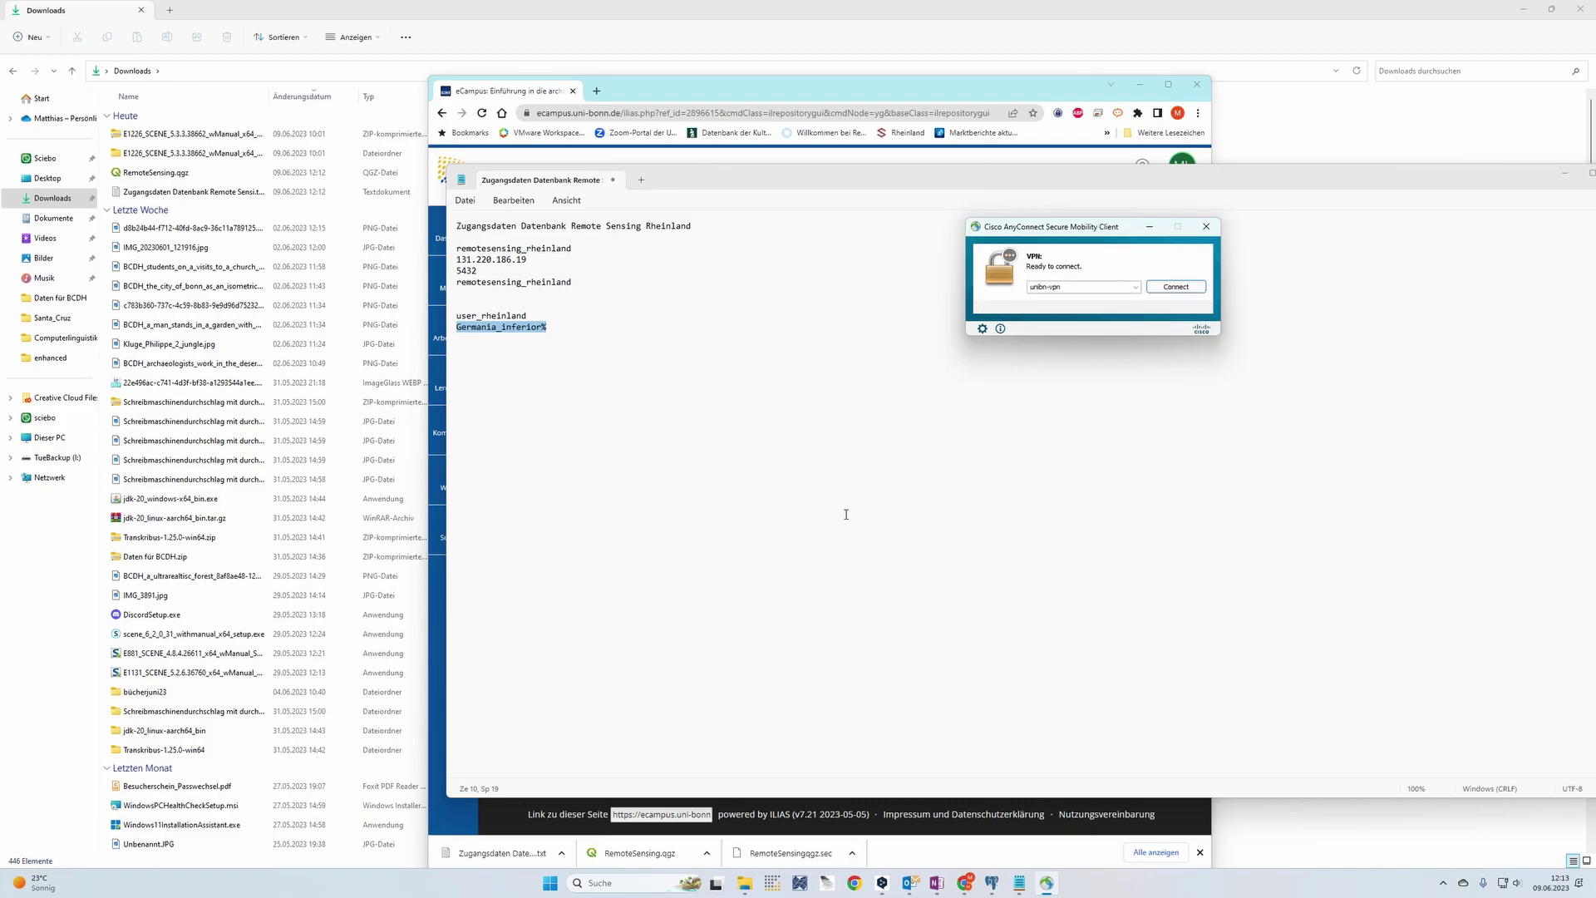
{"action": "left_click", "coordinate": [1176, 287]}
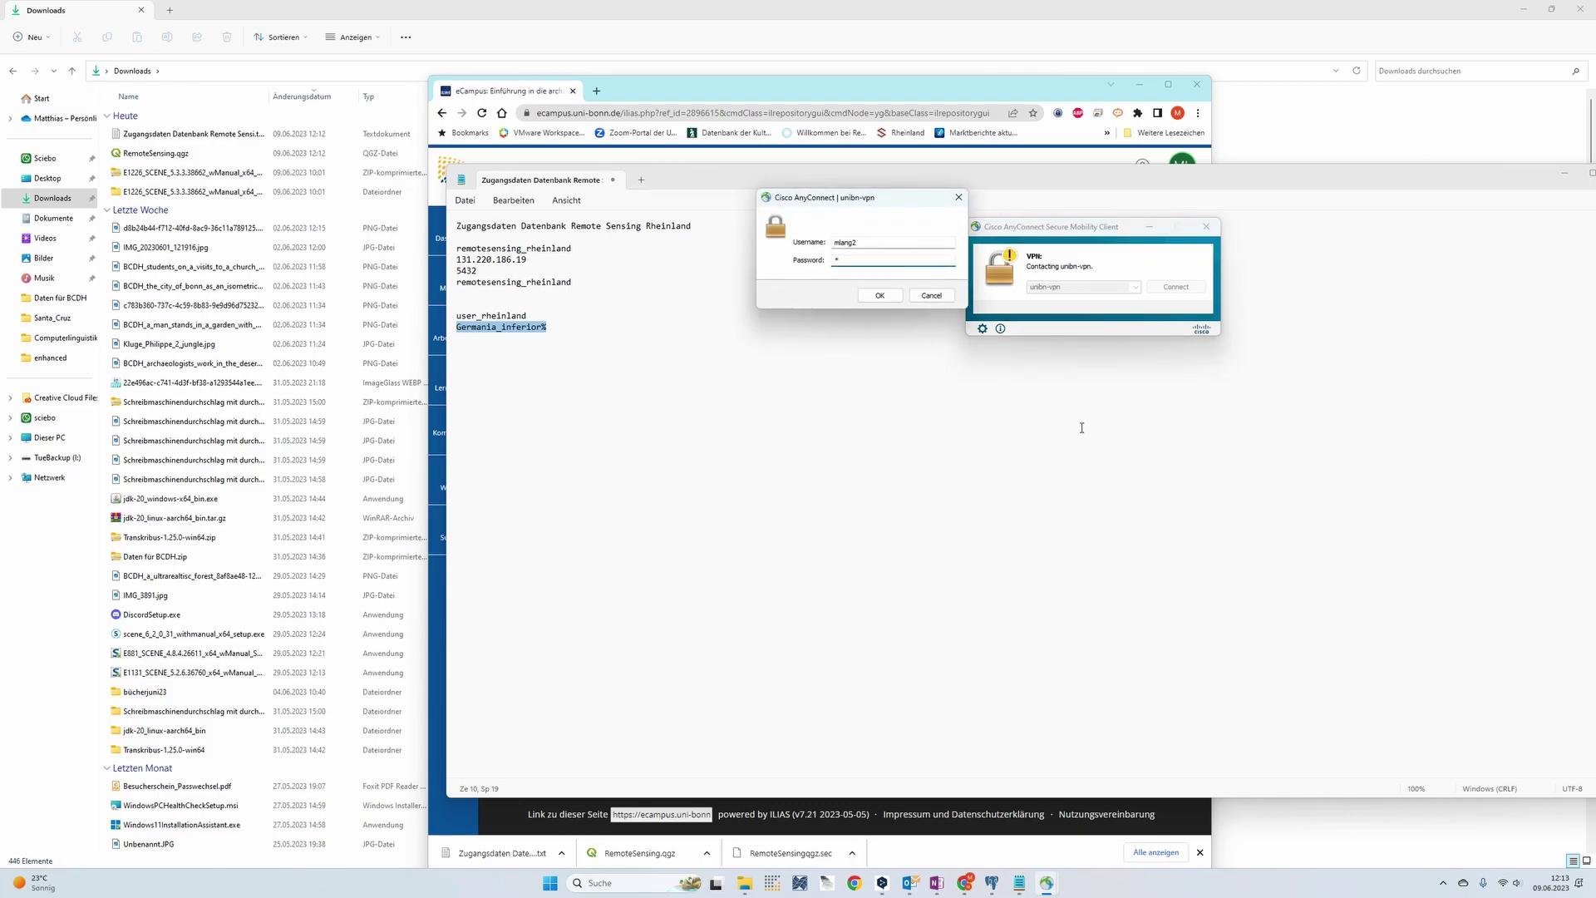
{"action": "type", "text": "*******************"}
{"action": "key", "text": "Return"}
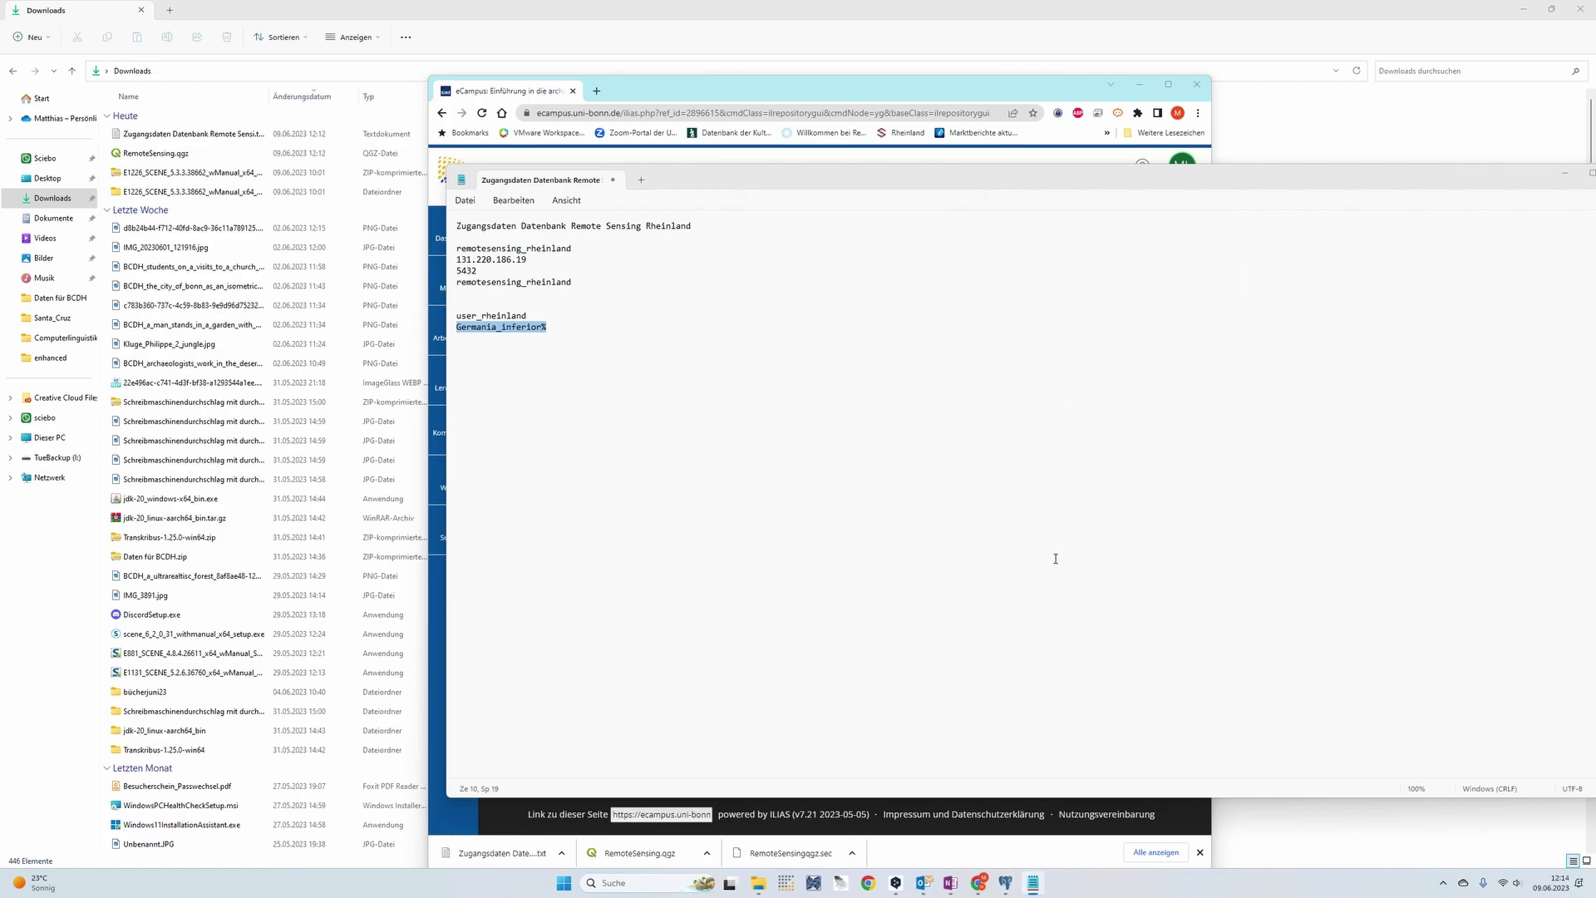
Check the AnyConnect status in the system tray, then open RemoteSensing.qgz from Downloads in QGIS
{"action": "left_click", "coordinate": [1443, 883]}
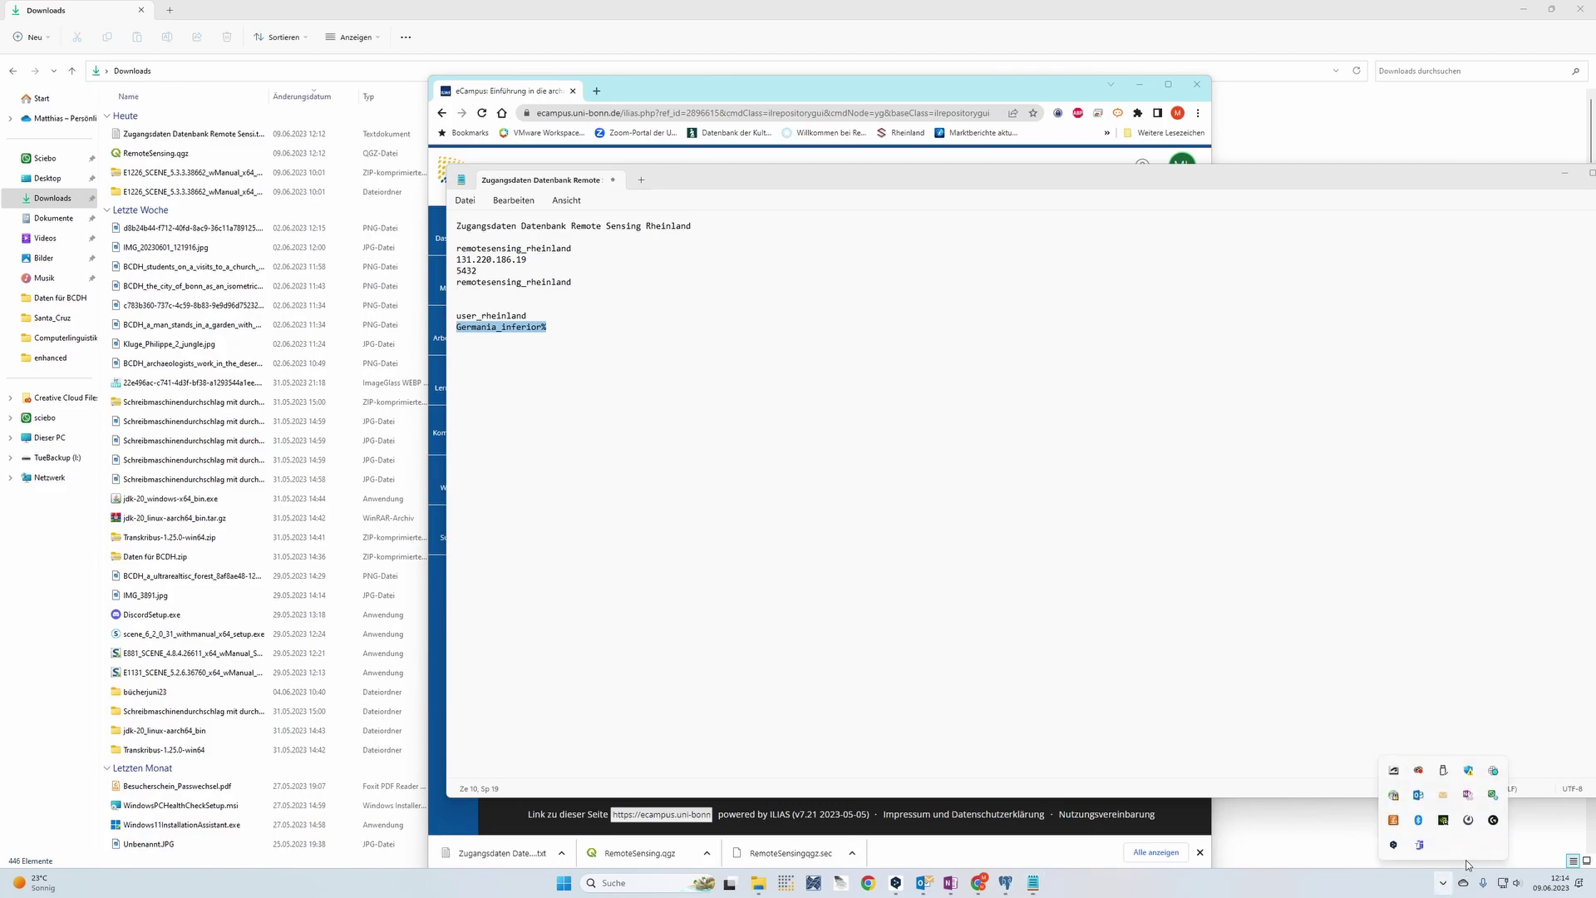
{"action": "mouse_move", "coordinate": [1395, 800]}
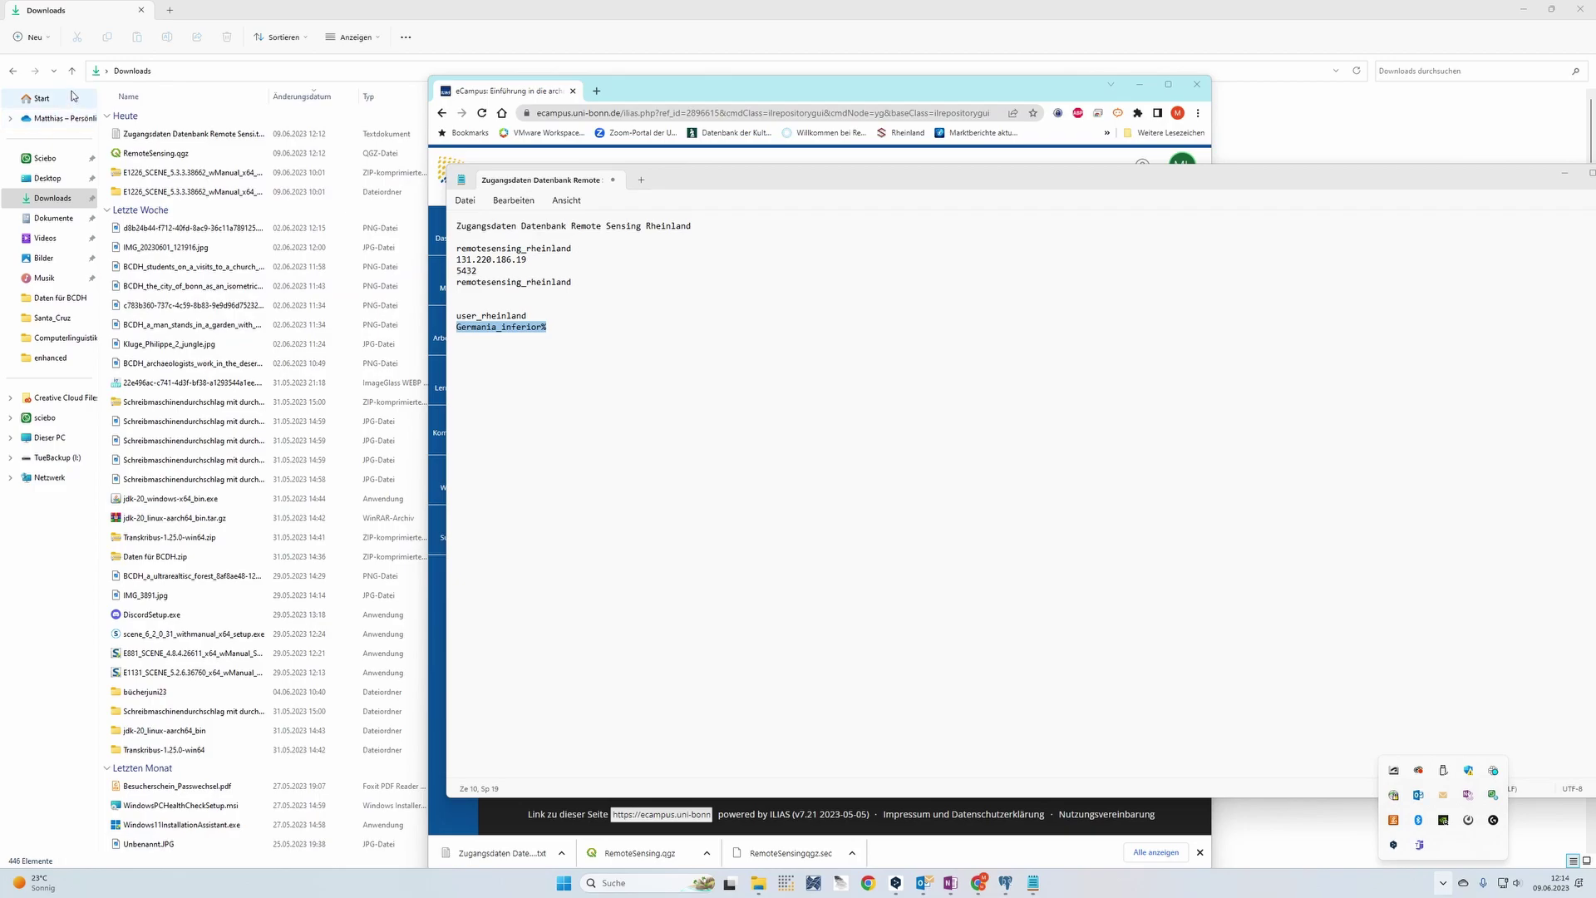
{"action": "double_click", "coordinate": [154, 158]}
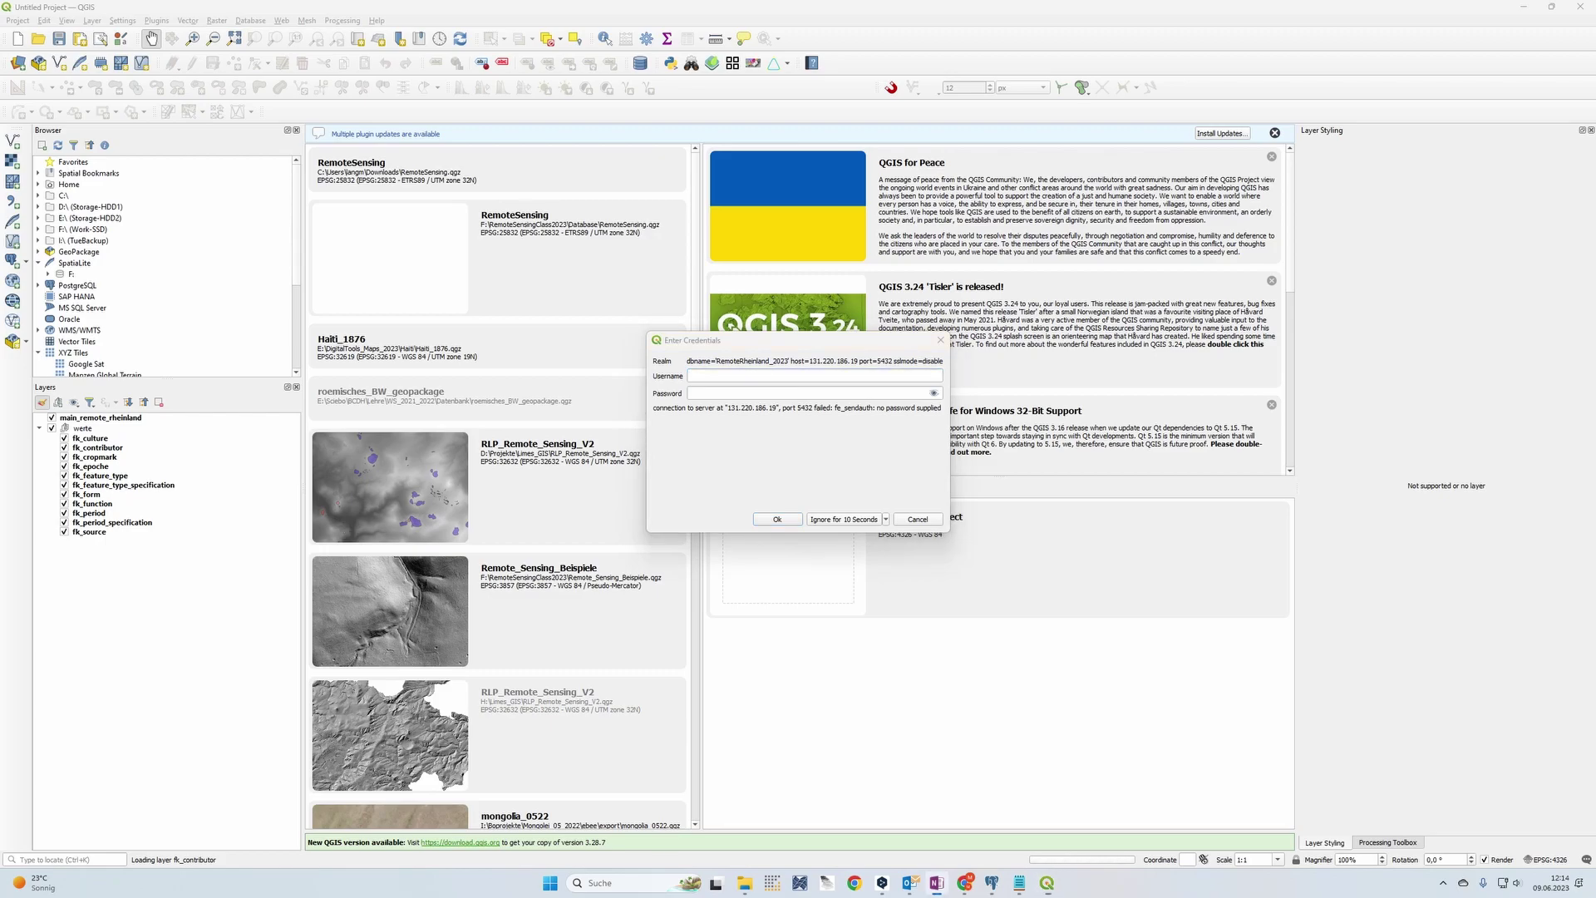
Paste the database username and password into the Enter Credentials fields and confirm
{"action": "left_click", "coordinate": [712, 378]}
{"action": "key", "text": "ctrl+v"}
{"action": "left_click", "coordinate": [804, 393]}
{"action": "key", "text": "ctrl+v"}
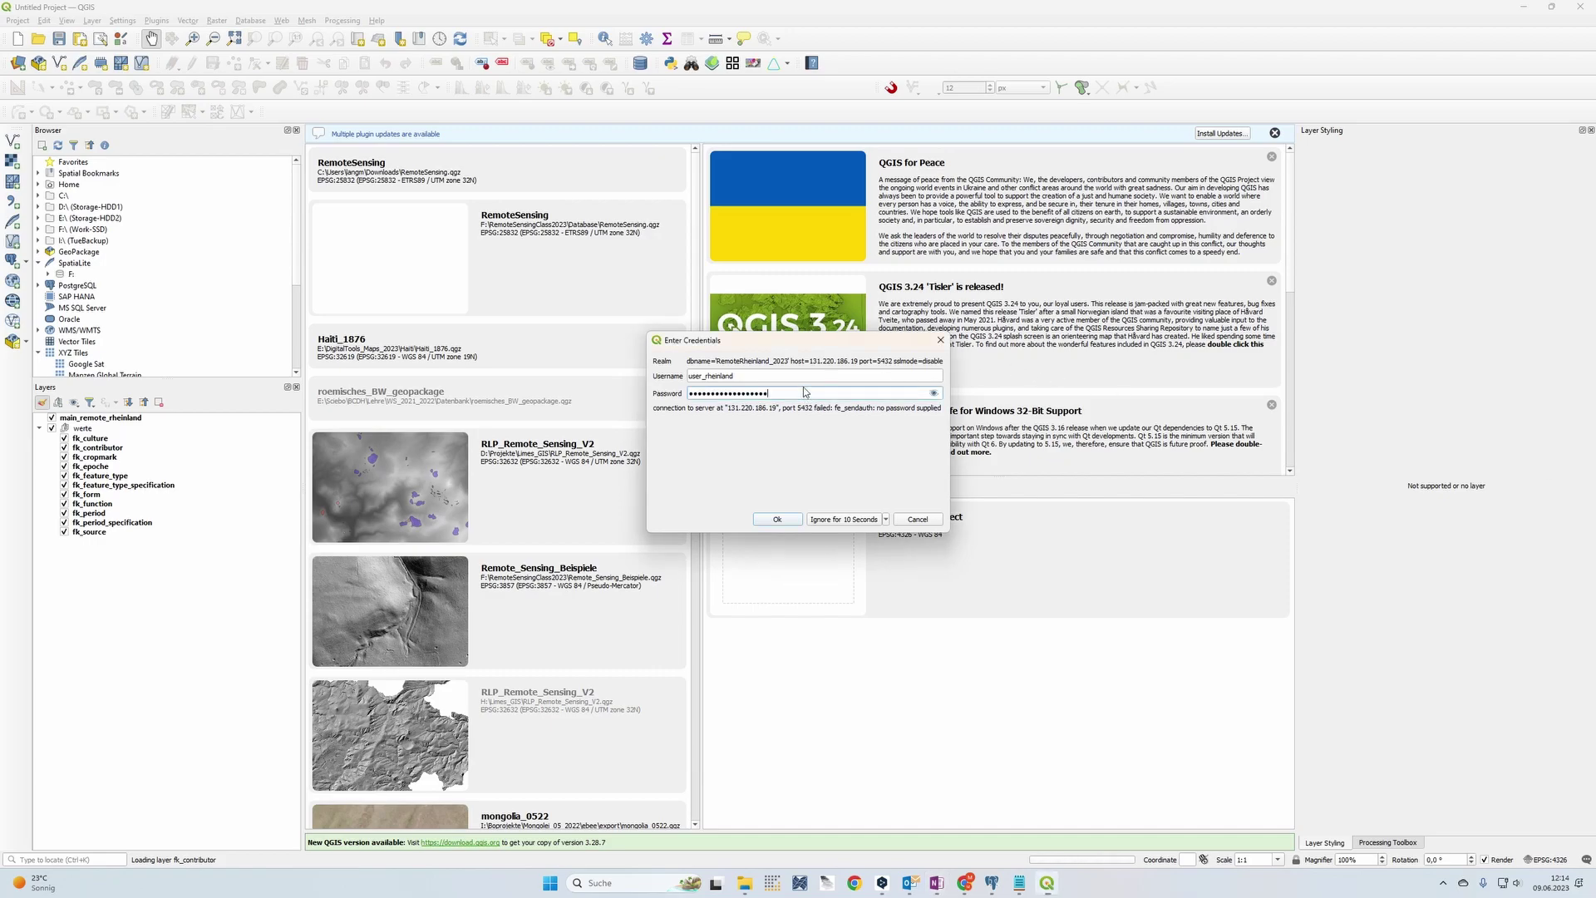
{"action": "left_click", "coordinate": [777, 519]}
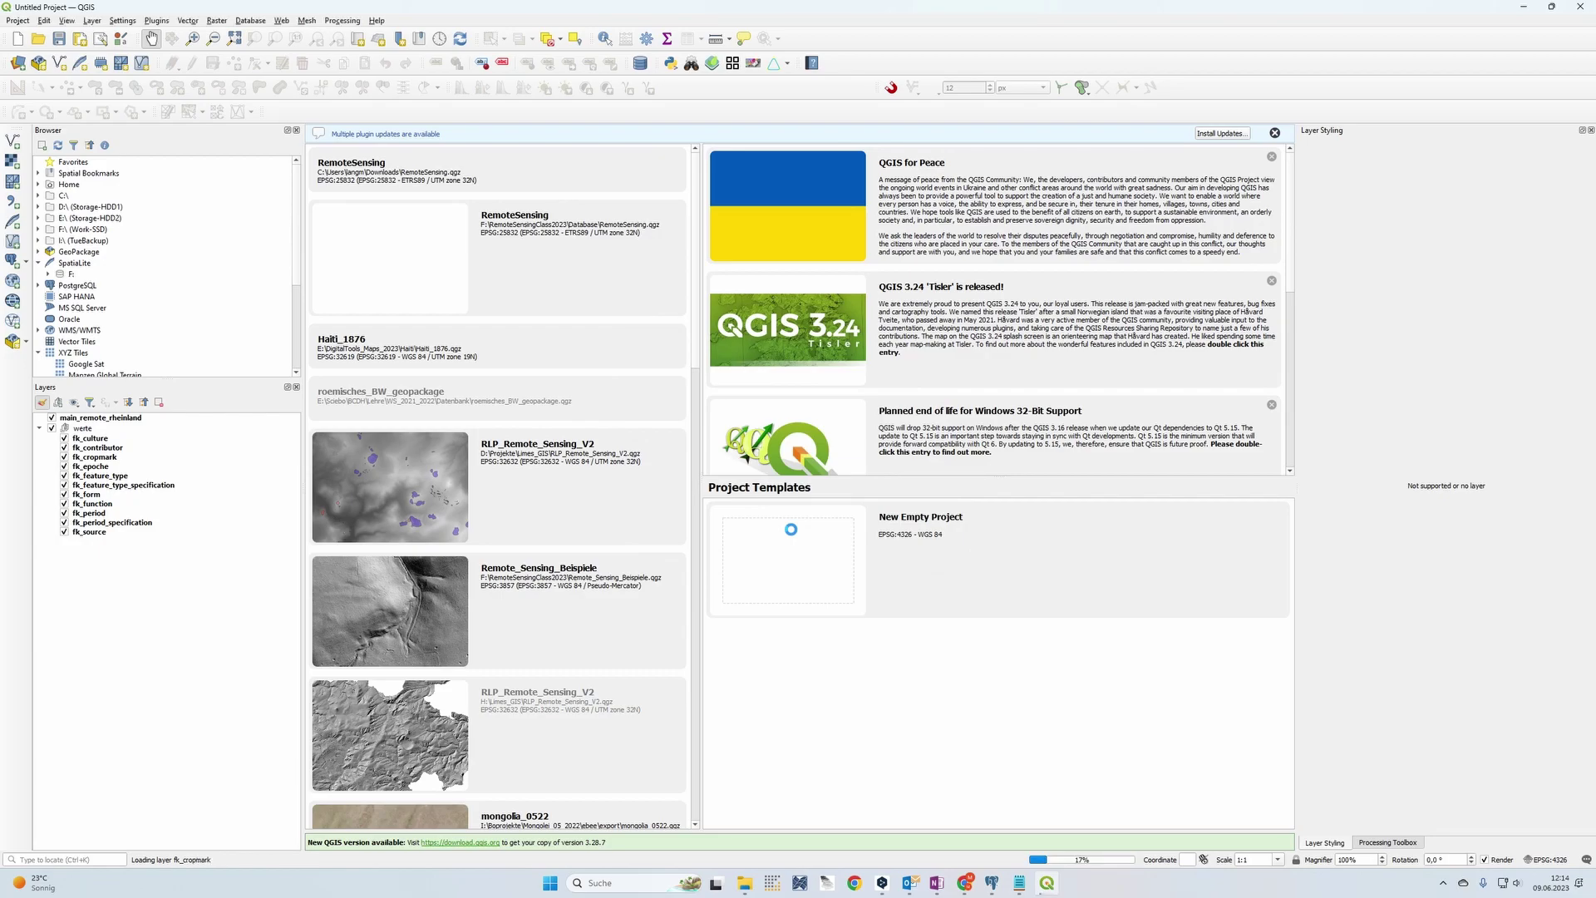